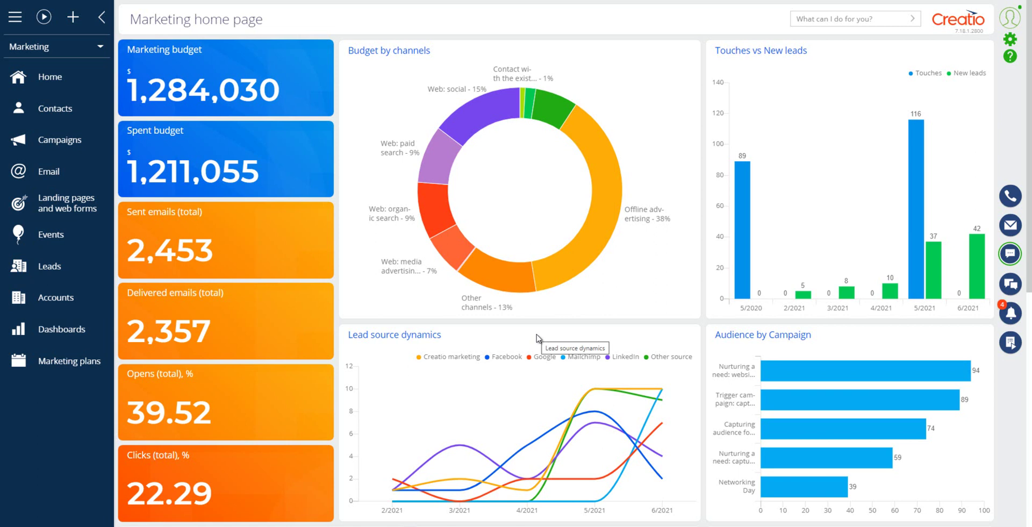
# - Open Marketing plans filtered to year 2020 to show 'Strategy for growth: quality before quantity'
pyautogui.moveTo(517, 354)
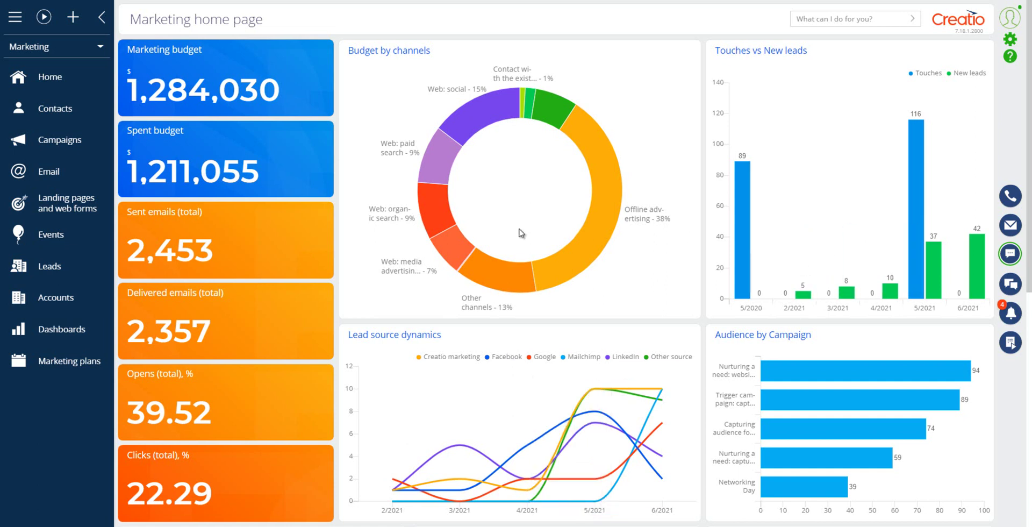
pyautogui.moveTo(519, 273)
pyautogui.moveTo(487, 414)
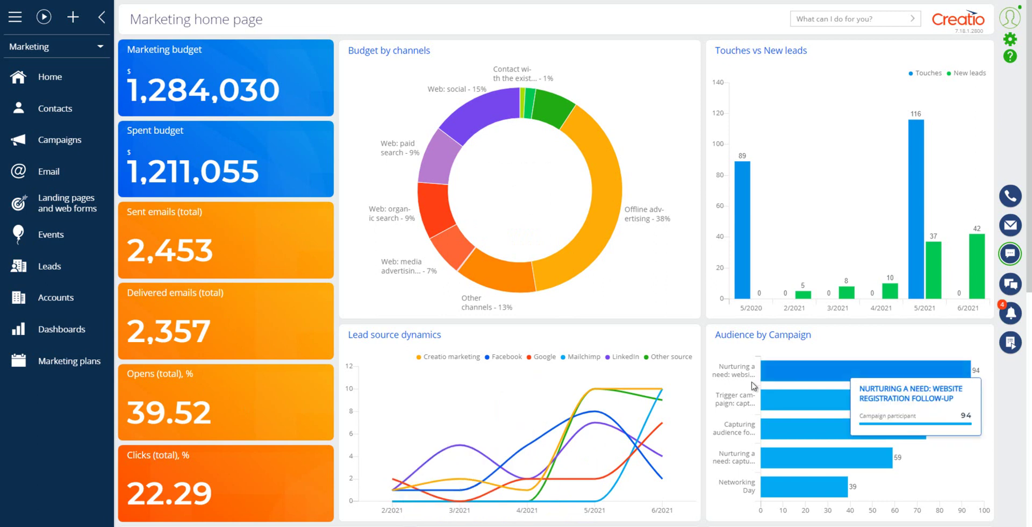
pyautogui.scroll(-2, 696, 400)
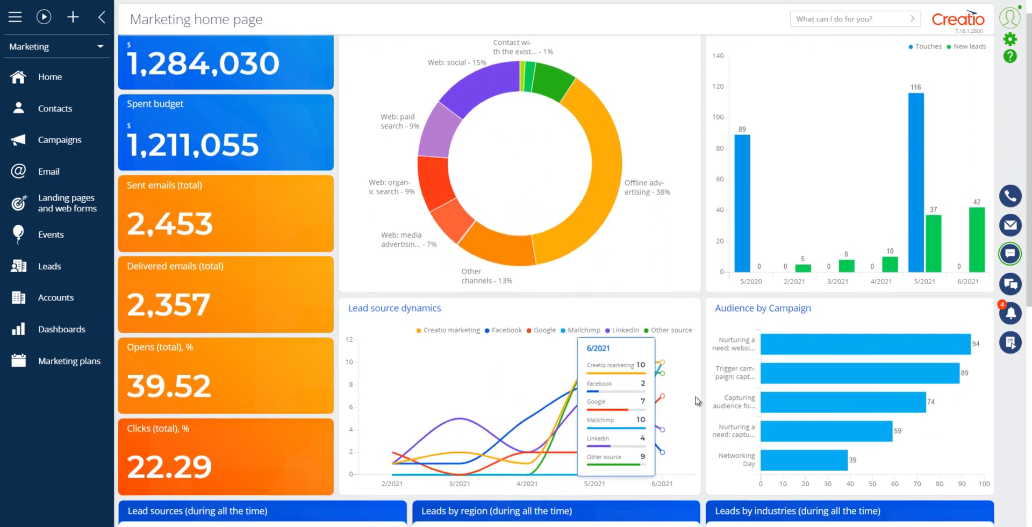
pyautogui.scroll(2, 696, 400)
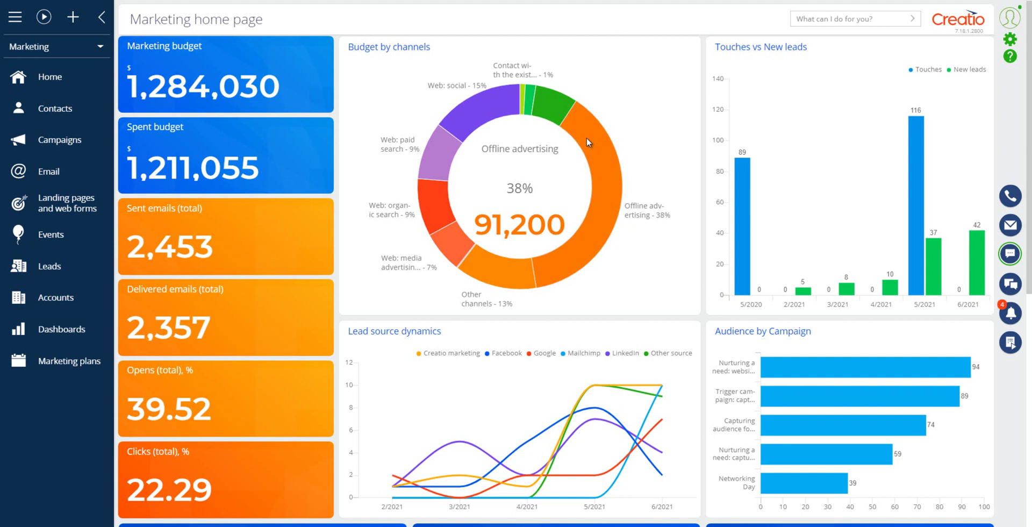
pyautogui.scroll(-3, 500, 299)
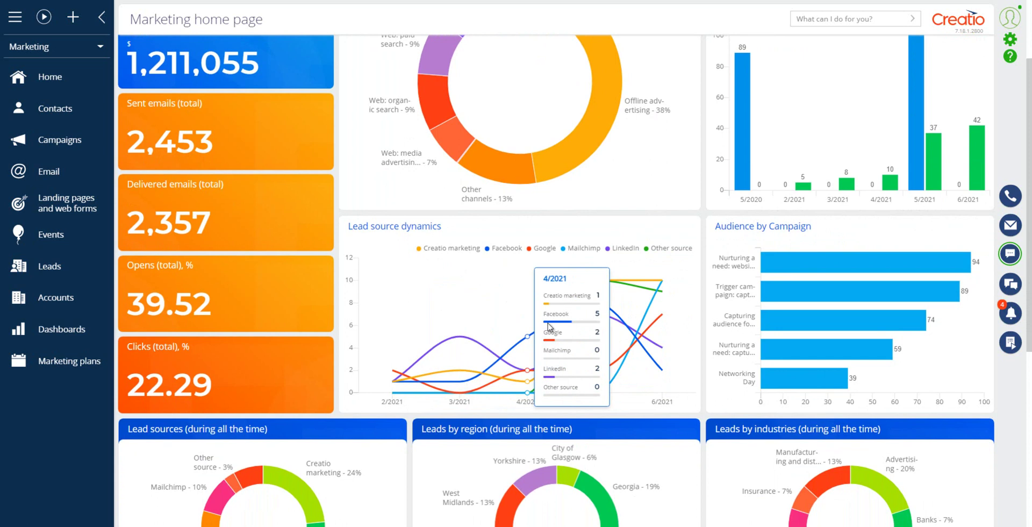
pyautogui.scroll(-5, 548, 325)
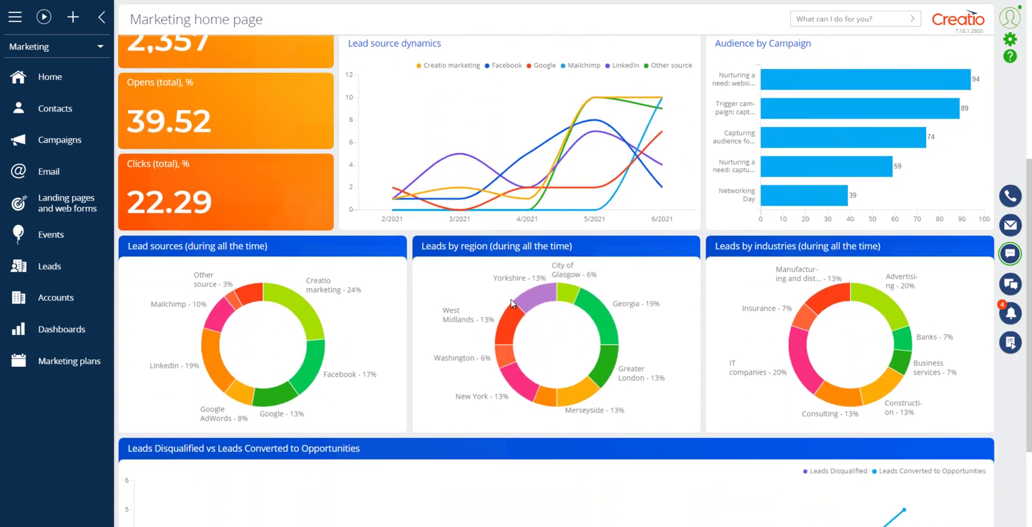
pyautogui.scroll(-4, 511, 303)
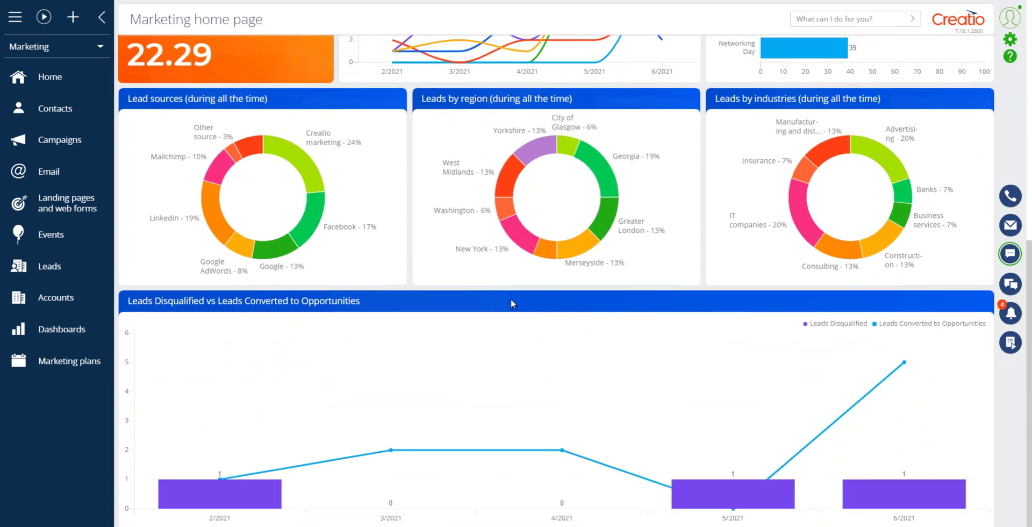
pyautogui.scroll(12, 511, 302)
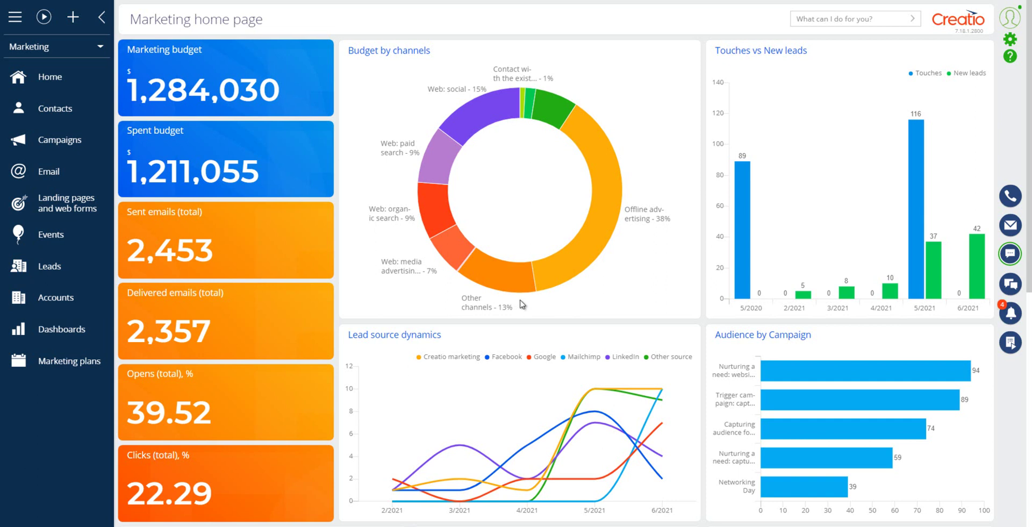
pyautogui.click(67, 365)
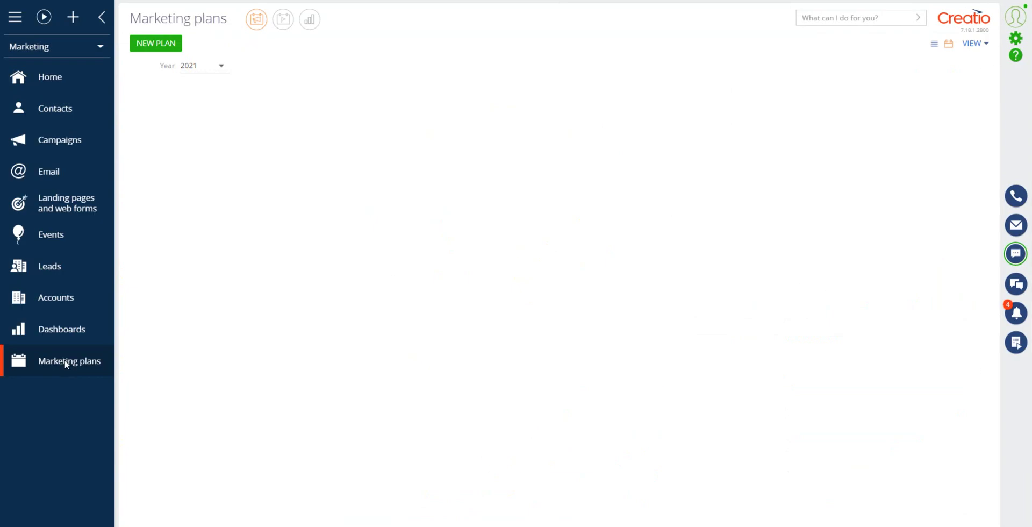
pyautogui.click(221, 66)
pyautogui.click(198, 177)
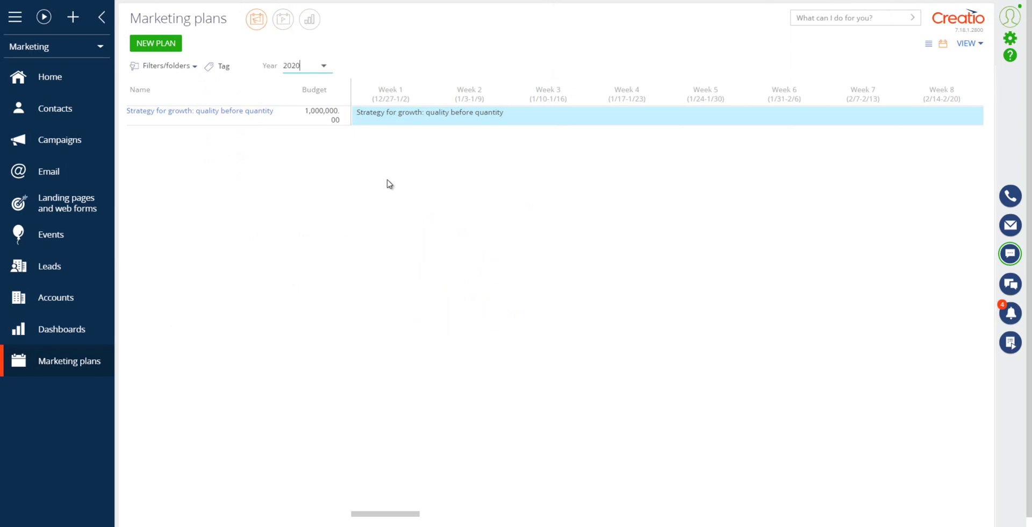
# - Open the 'Strategy for growth: quality before quantity' plan record with its budgets and activities
pyautogui.click(236, 112)
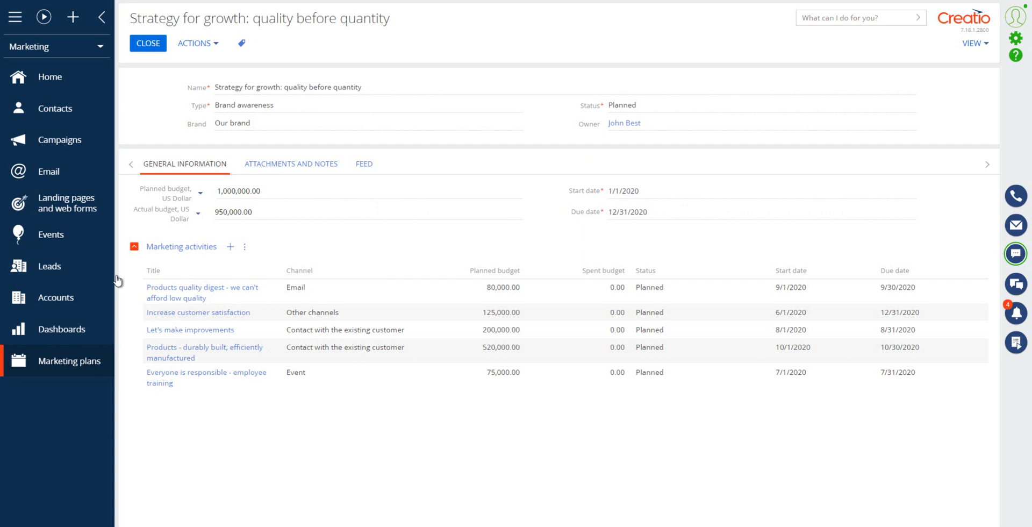
# - Go to the Campaigns section listing six campaigns with statuses and goals
pyautogui.click(65, 143)
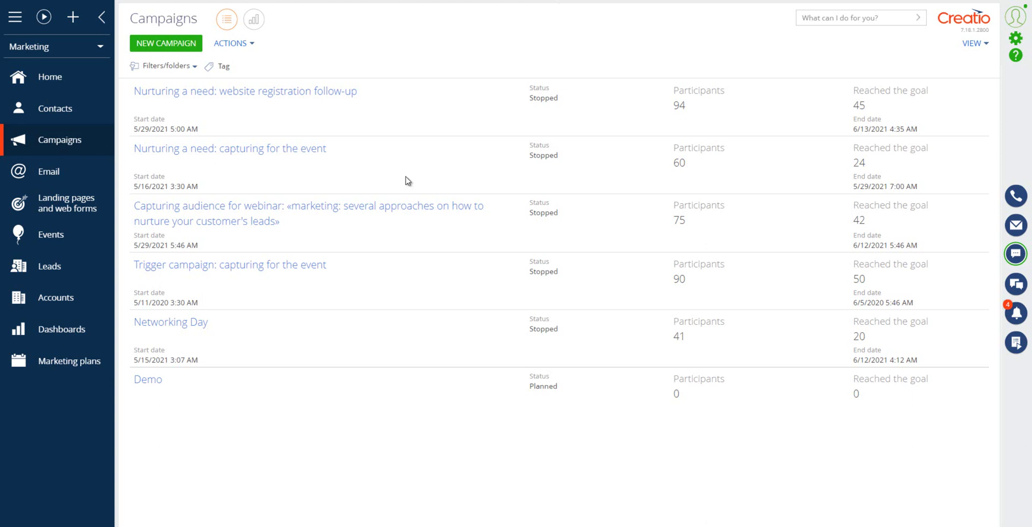
# - Open the 'Nurturing a need: website registration follow-up' campaign flow
pyautogui.click(329, 91)
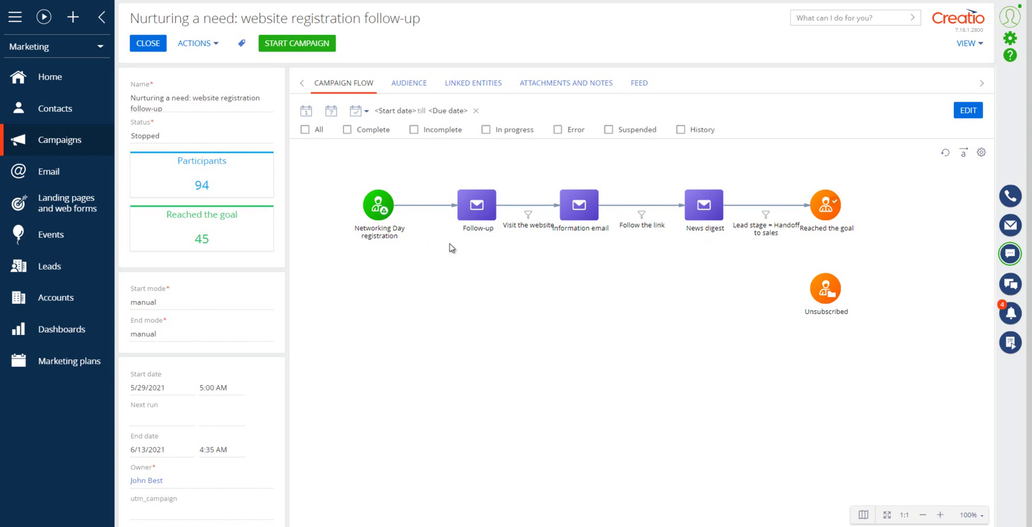
# - Close the follow-up campaign and view the Audience of 'Trigger campaign: capturing for the event'
pyautogui.click(148, 44)
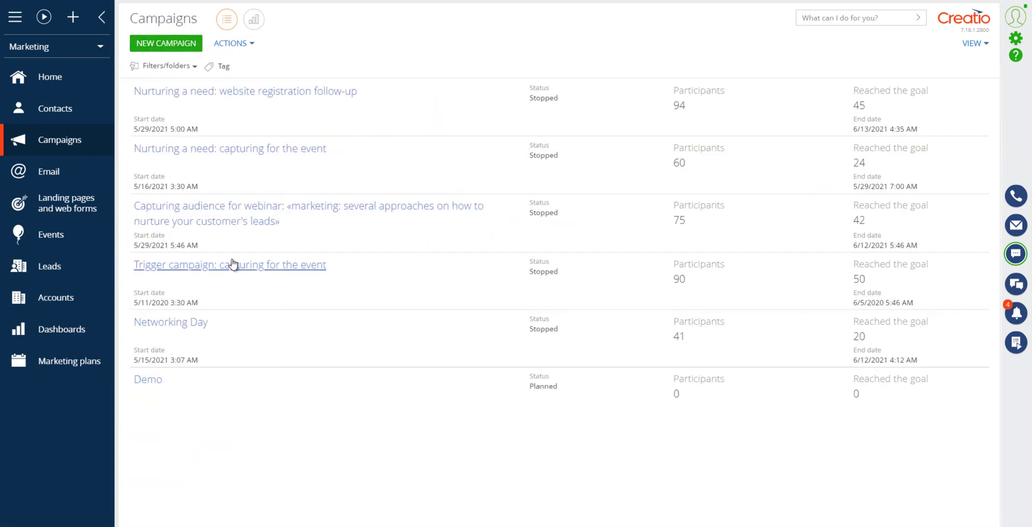
pyautogui.click(235, 269)
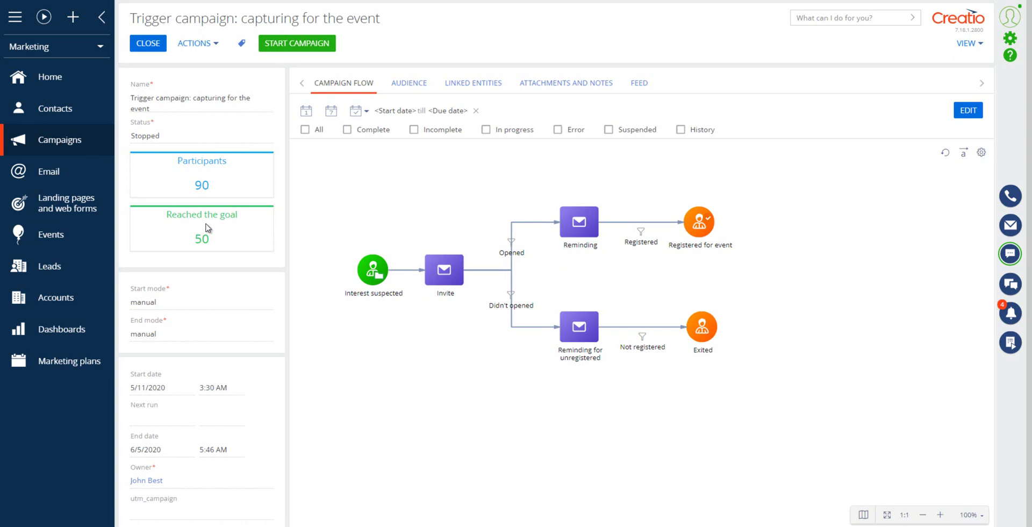
pyautogui.click(410, 85)
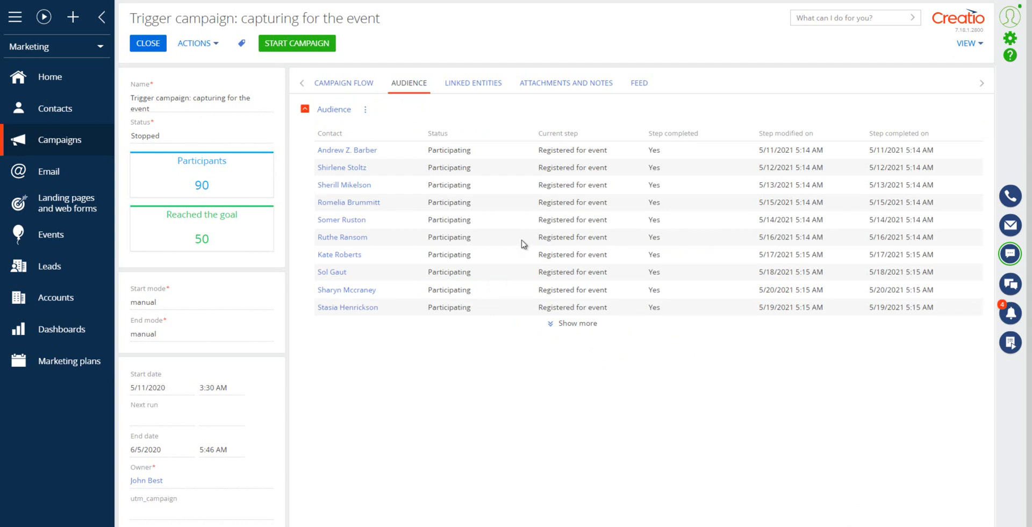
# - Load more audience contacts, collapse the Audience detail, and close the trigger campaign
pyautogui.click(574, 326)
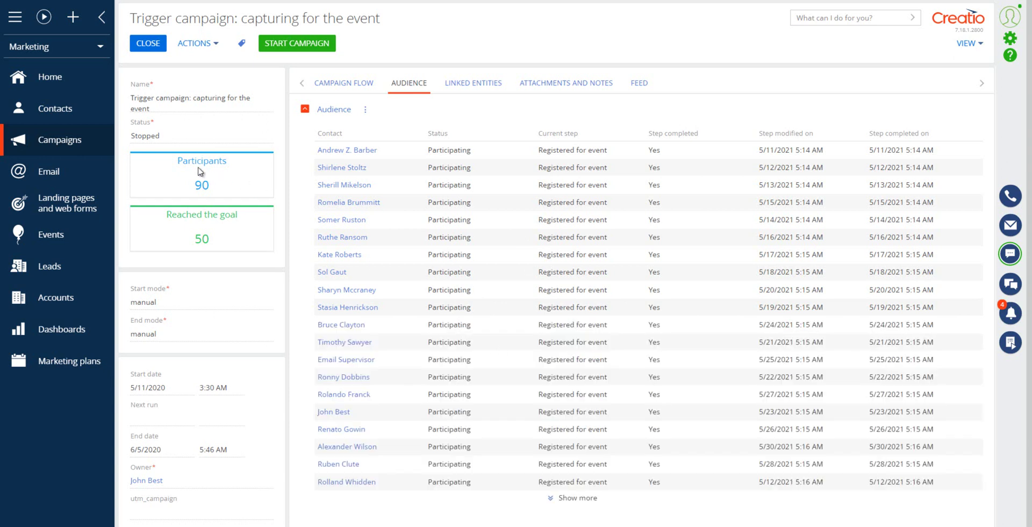
pyautogui.click(366, 109)
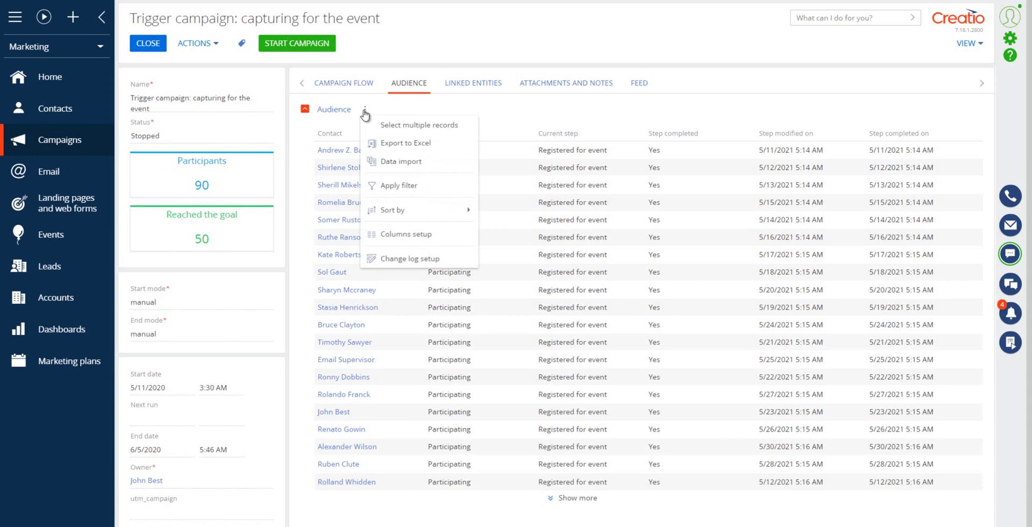
pyautogui.click(329, 121)
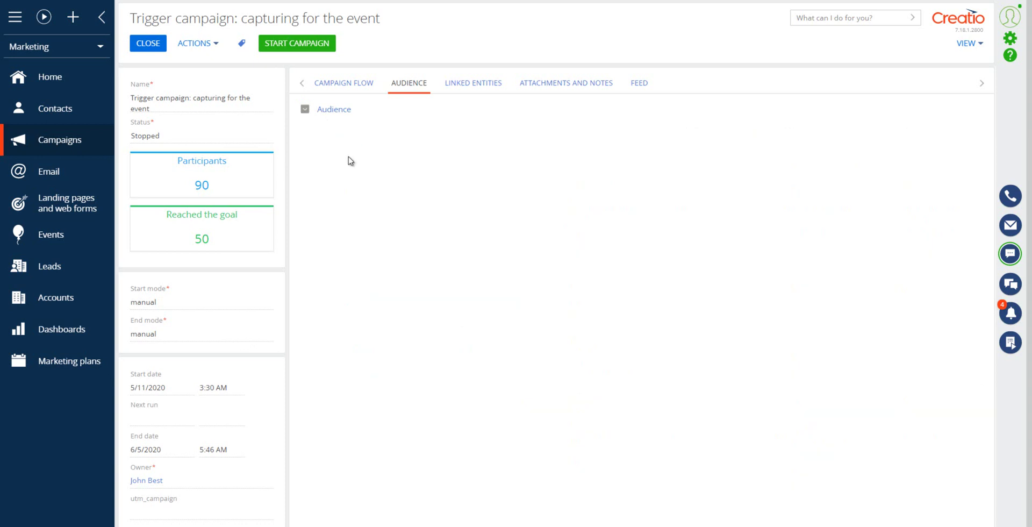
pyautogui.click(155, 43)
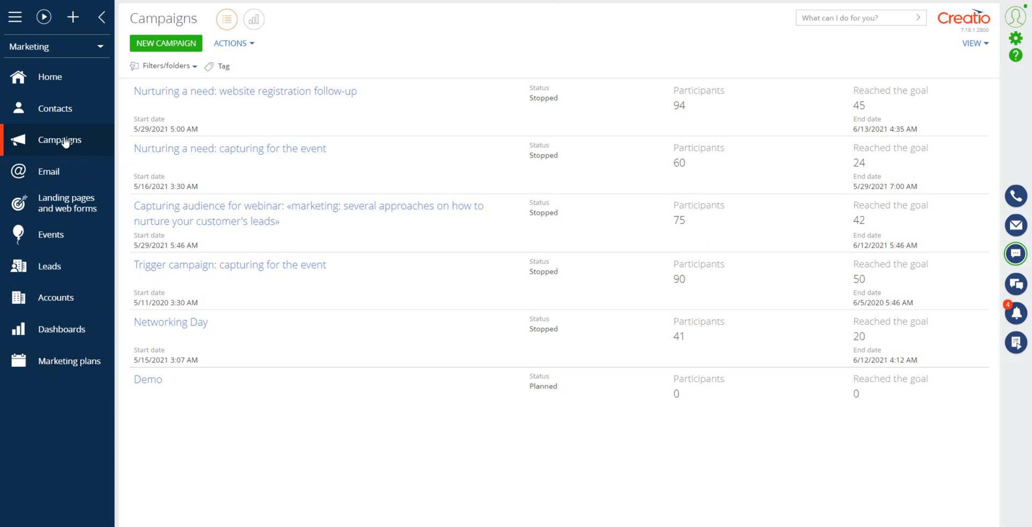
# - Open the 'CRM market report — green button' bulk email from the Email section
pyautogui.click(33, 173)
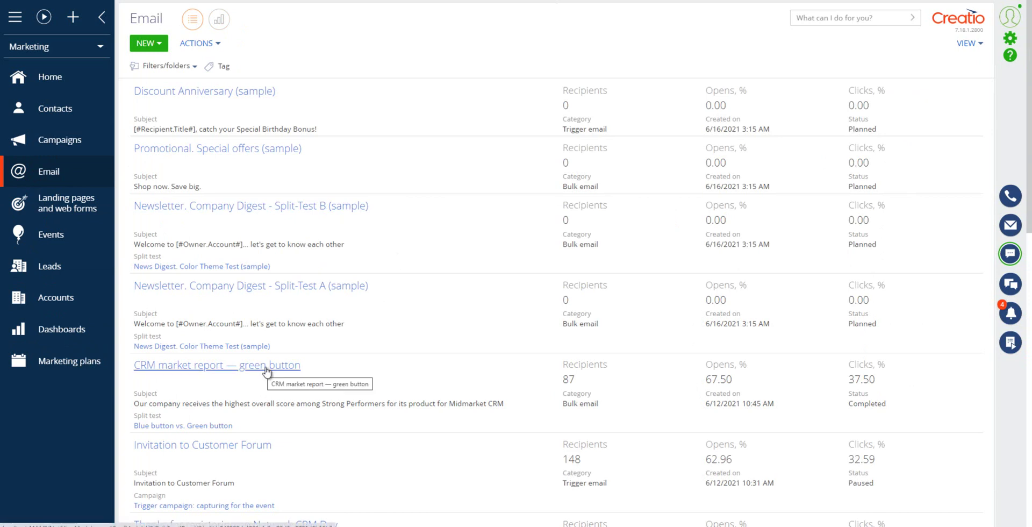
pyautogui.click(267, 369)
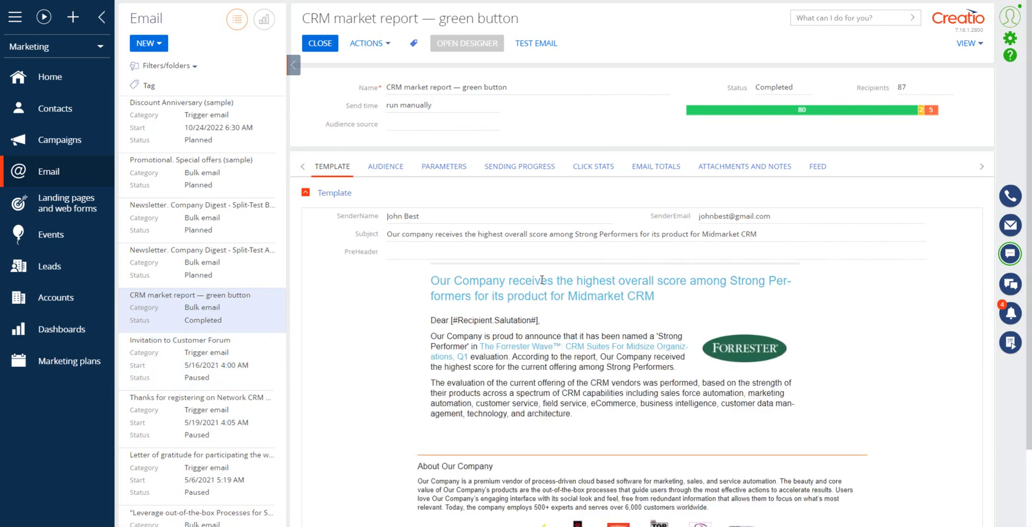
pyautogui.scroll(-2, 565, 321)
pyautogui.scroll(1, 564, 321)
pyautogui.scroll(1, 565, 321)
# - Review its audience and sending parameters, ending on the click statistics heatmap
pyautogui.click(387, 170)
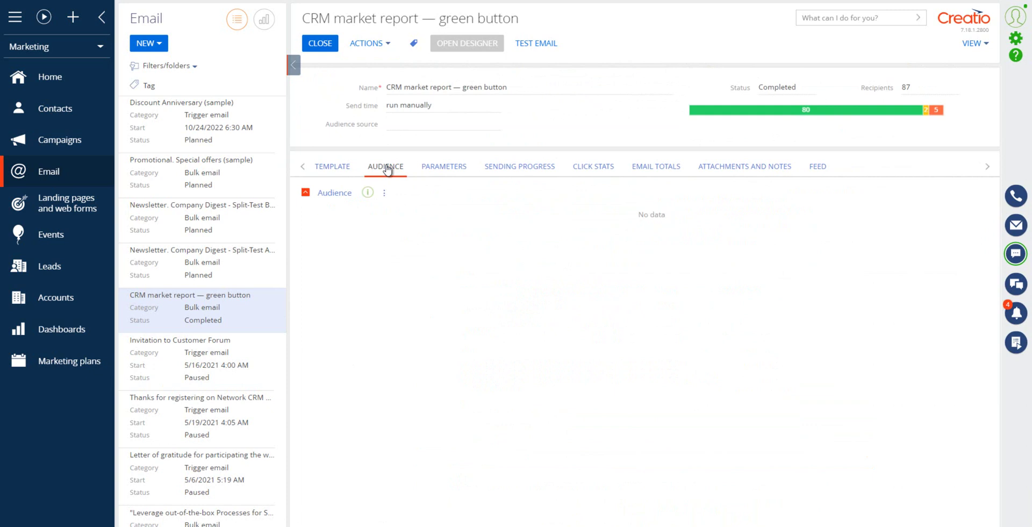
pyautogui.click(445, 169)
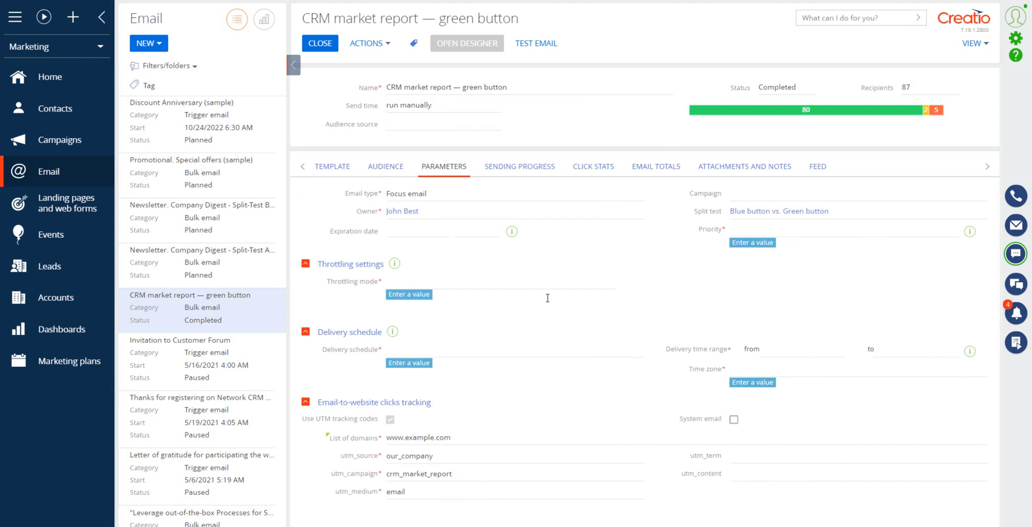
pyautogui.click(594, 172)
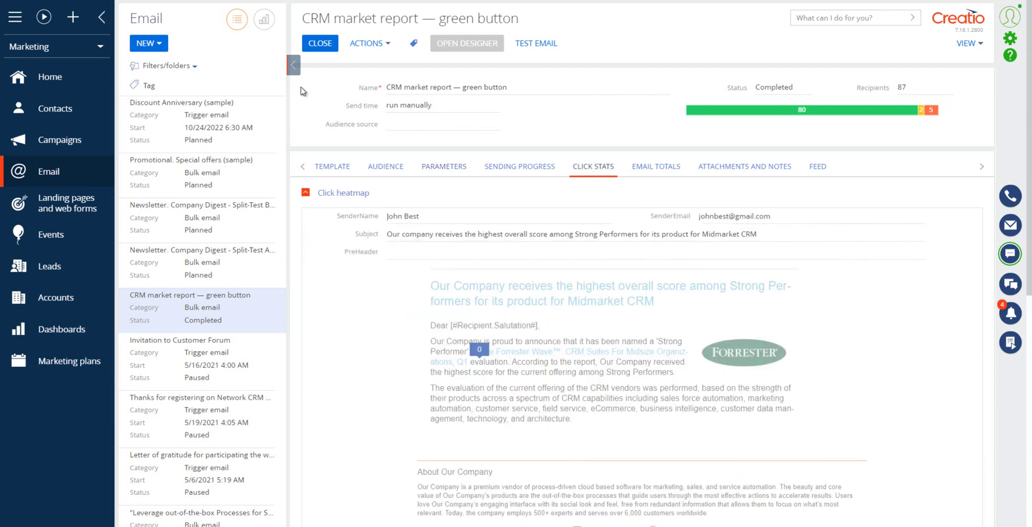
# - Restore the email list and open Split-Test B, then 'Promotional. Special offers (sample)'
pyautogui.click(294, 65)
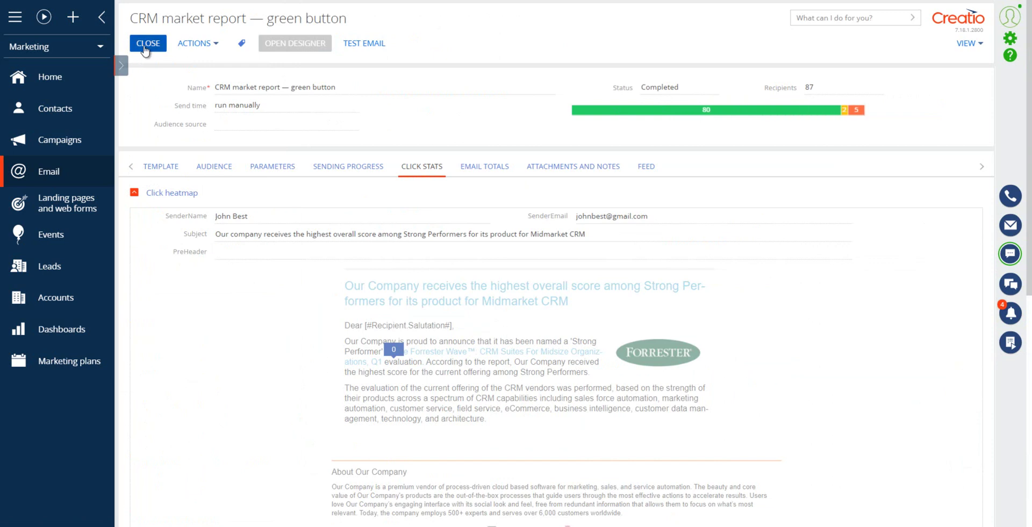
pyautogui.click(122, 67)
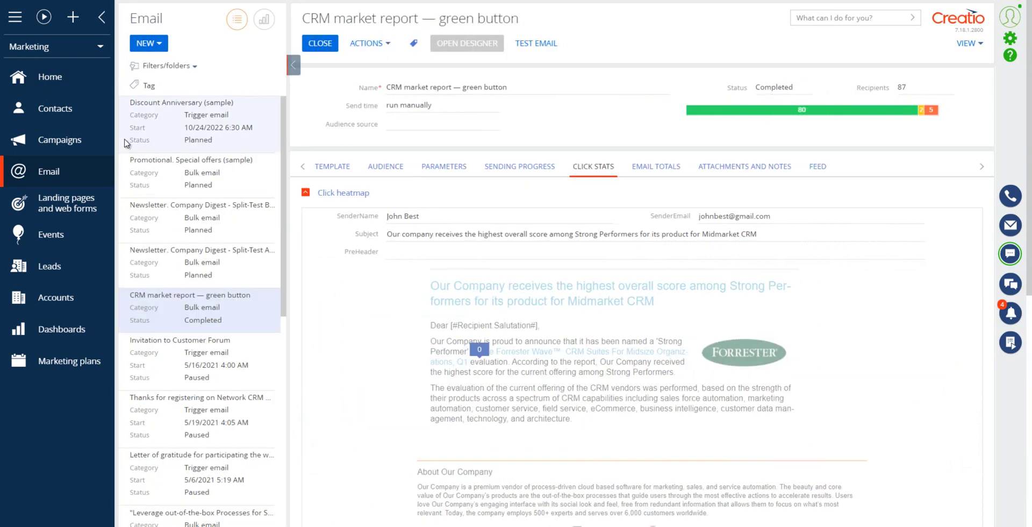
pyautogui.click(199, 225)
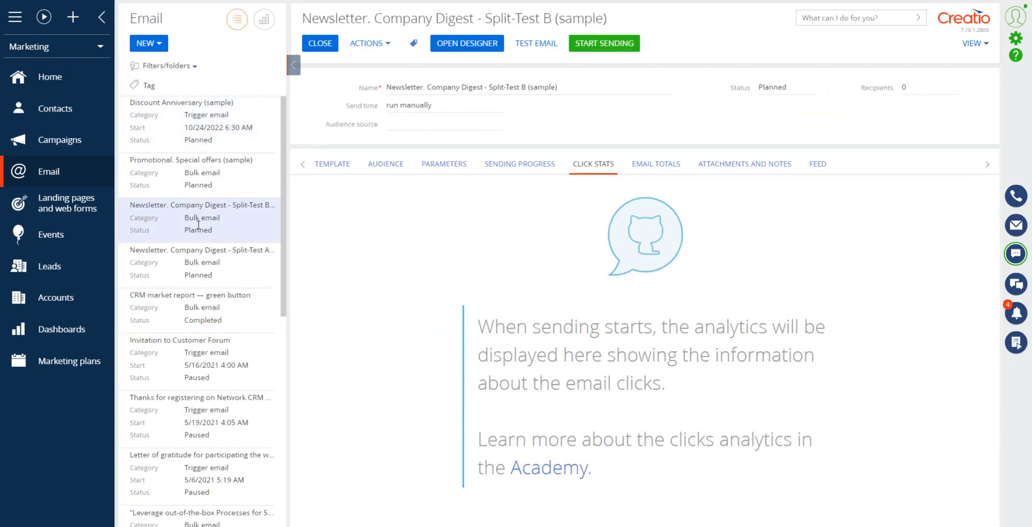
pyautogui.click(202, 175)
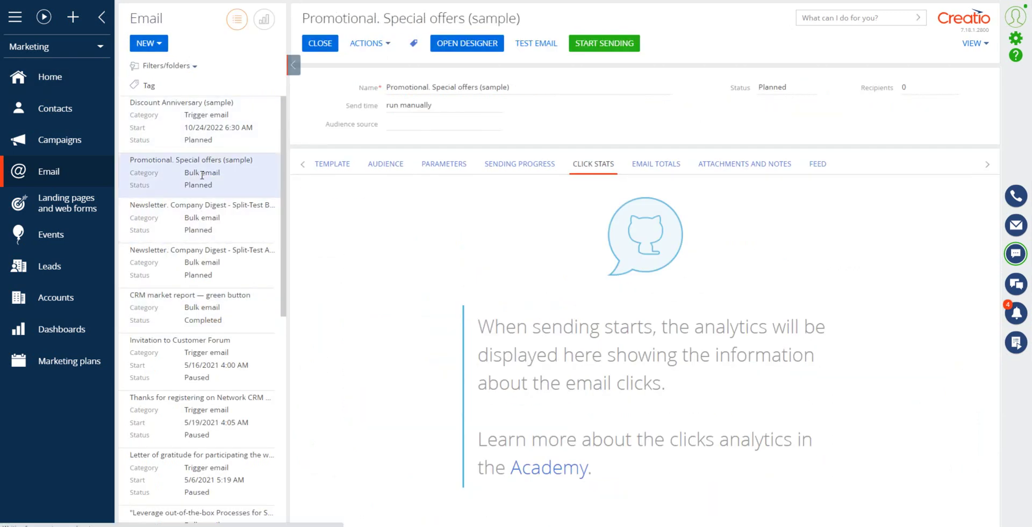
# - Open 'Discount Anniversary (sample)' and scroll through its Special Birthday Bonus template
pyautogui.click(201, 141)
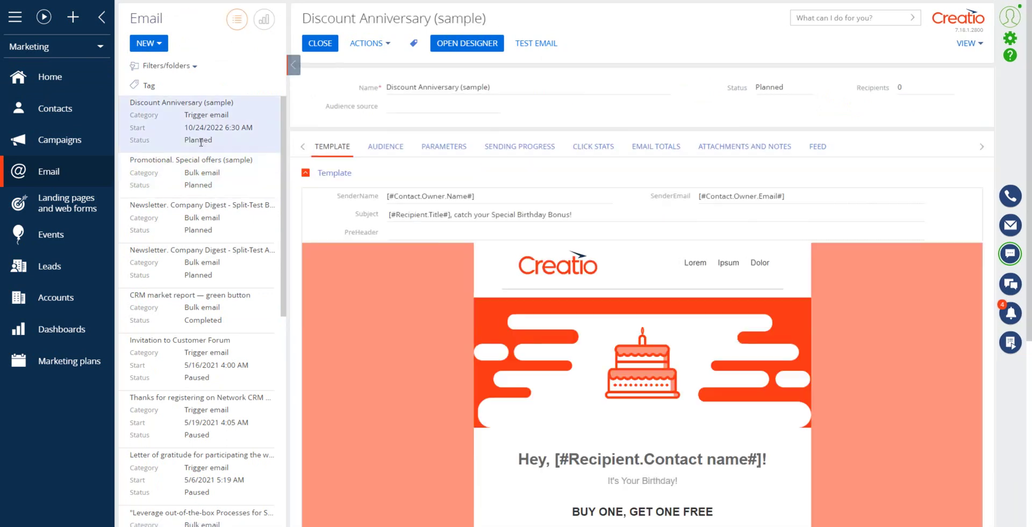
pyautogui.scroll(-2, 524, 422)
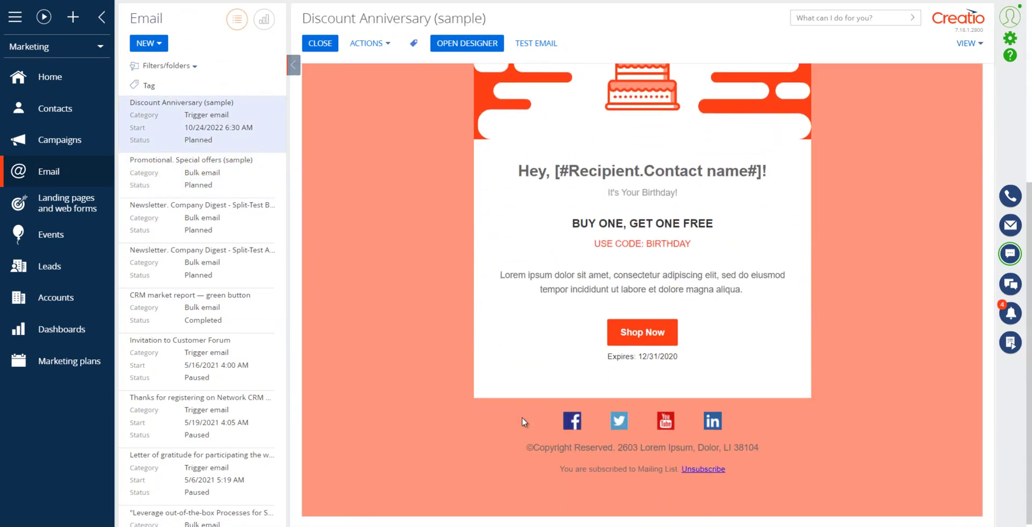
pyautogui.scroll(3, 525, 422)
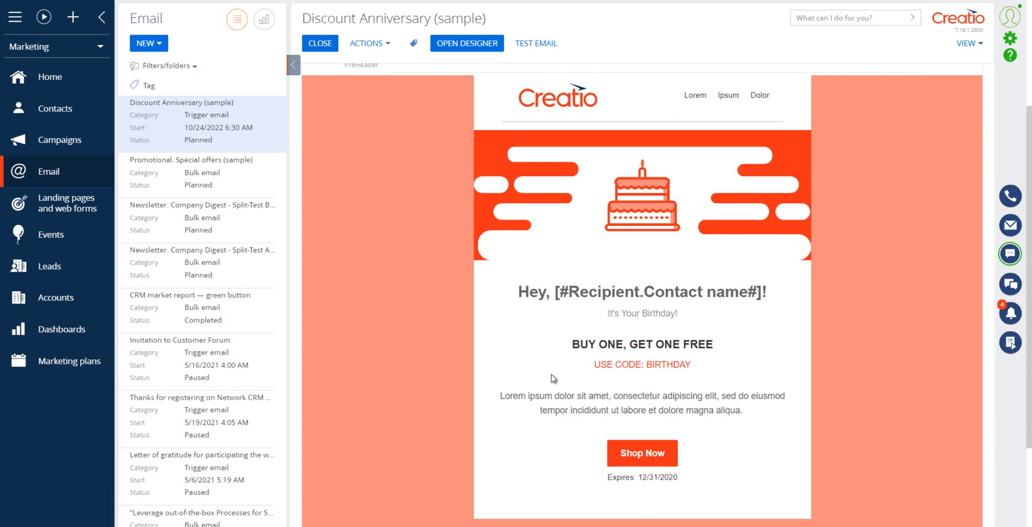
pyautogui.scroll(1, 553, 378)
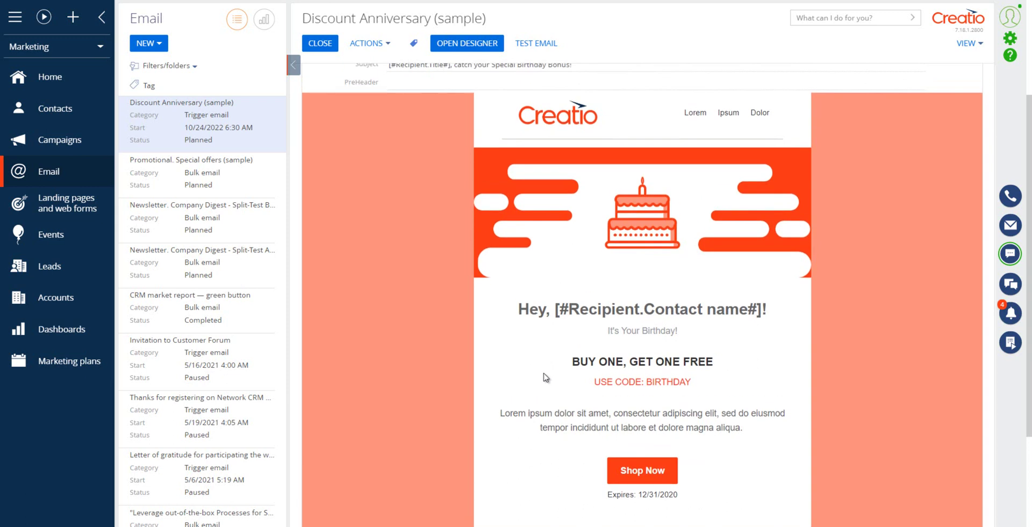
pyautogui.scroll(3, 549, 377)
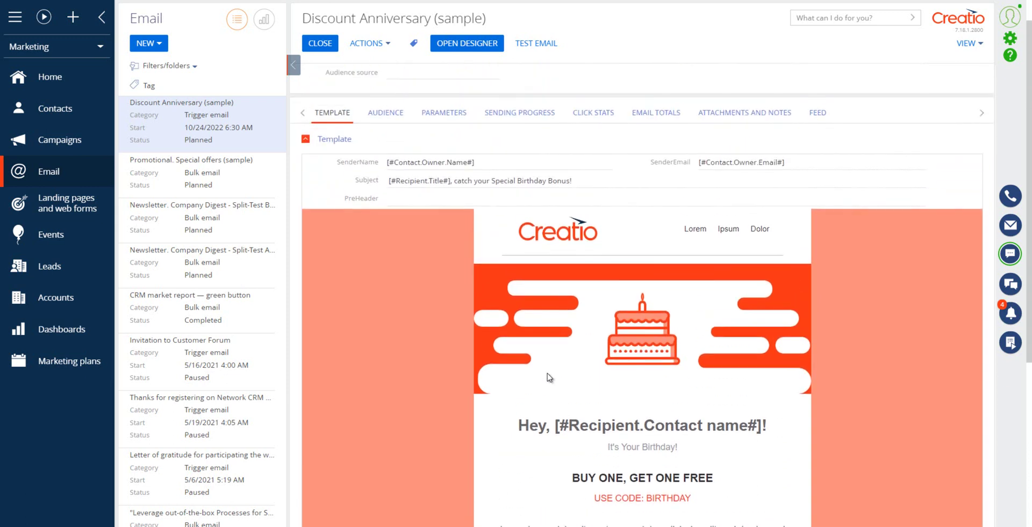
pyautogui.scroll(-3, 548, 377)
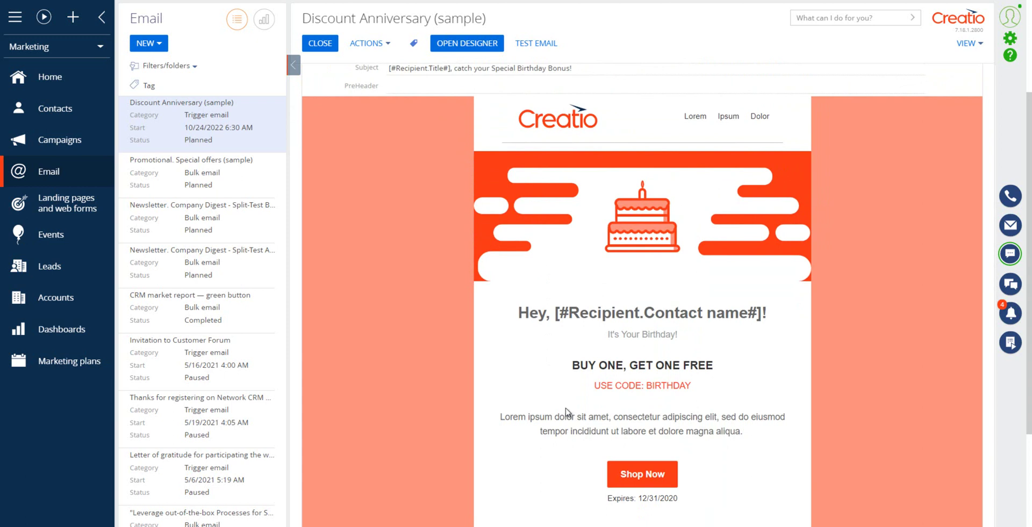
pyautogui.scroll(3, 565, 406)
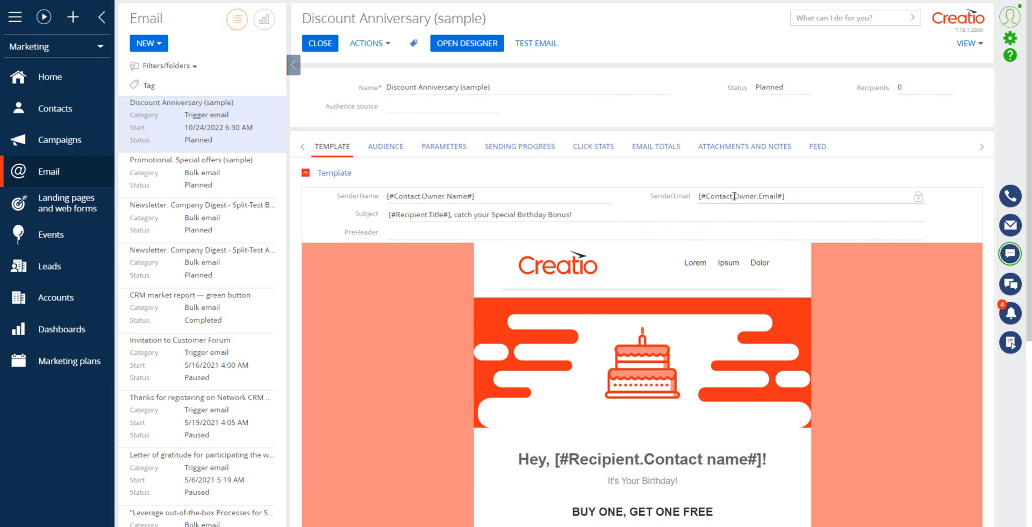
# - Check sending progress and email totals, including totals for Newsletter Split-Test B
pyautogui.click(529, 150)
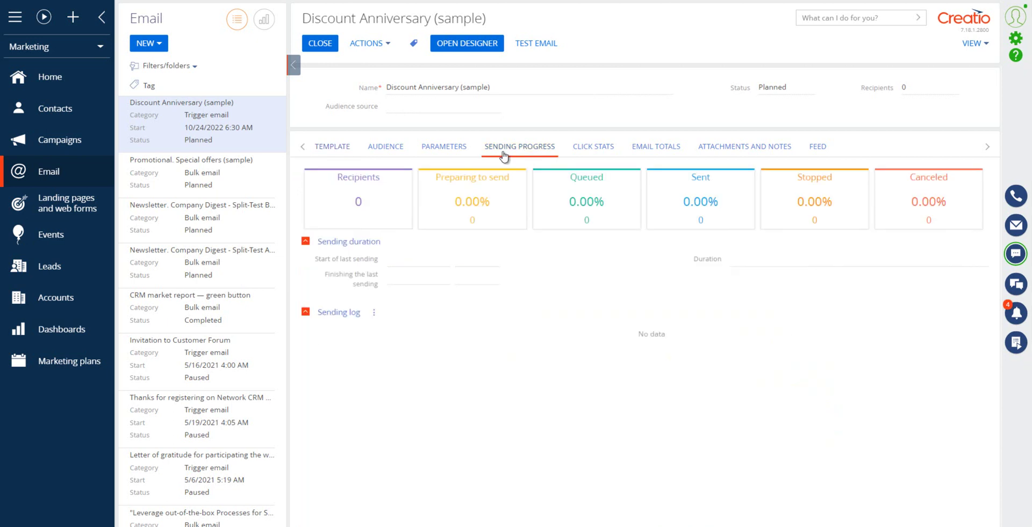
pyautogui.click(653, 151)
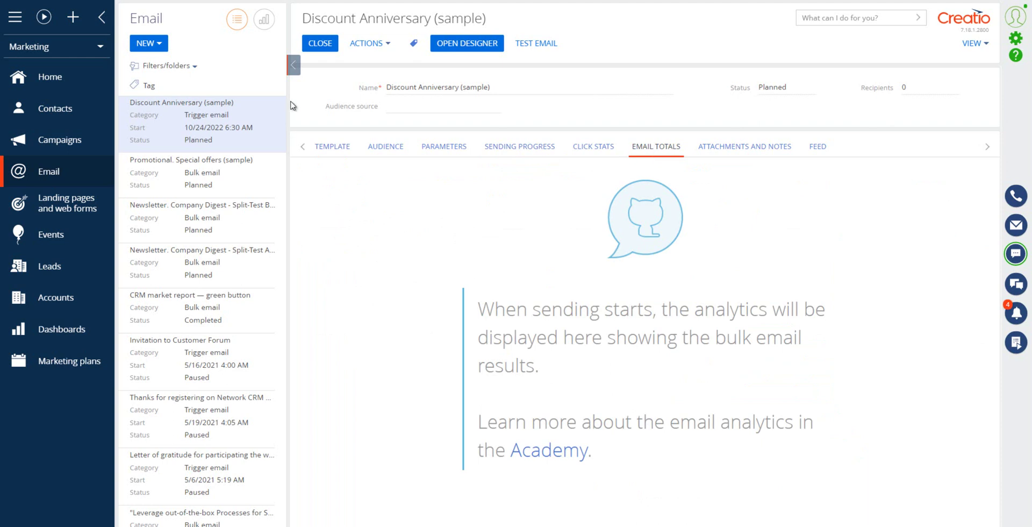
pyautogui.click(201, 221)
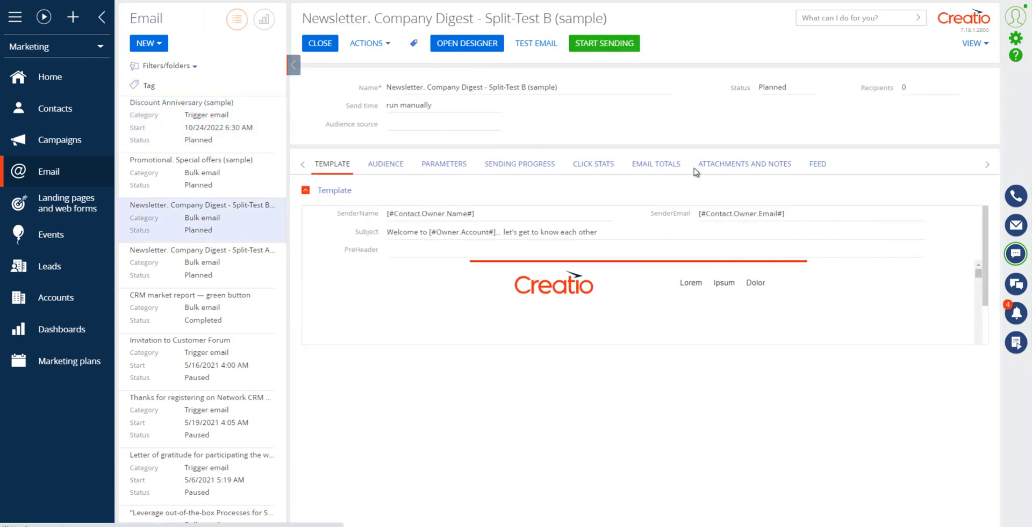
pyautogui.click(662, 165)
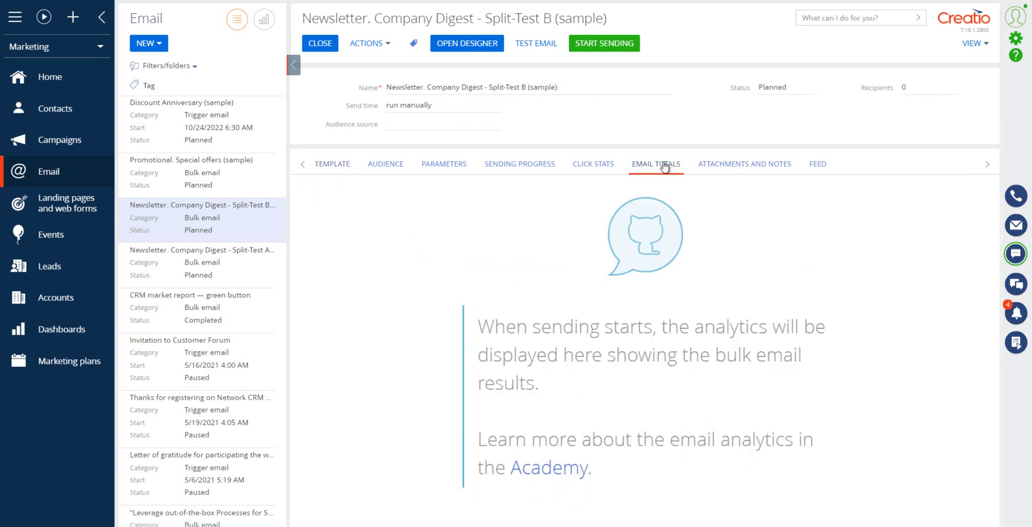
# - Open Split-Test A, then 'CRM market report — green button' and scroll its charts
pyautogui.click(213, 273)
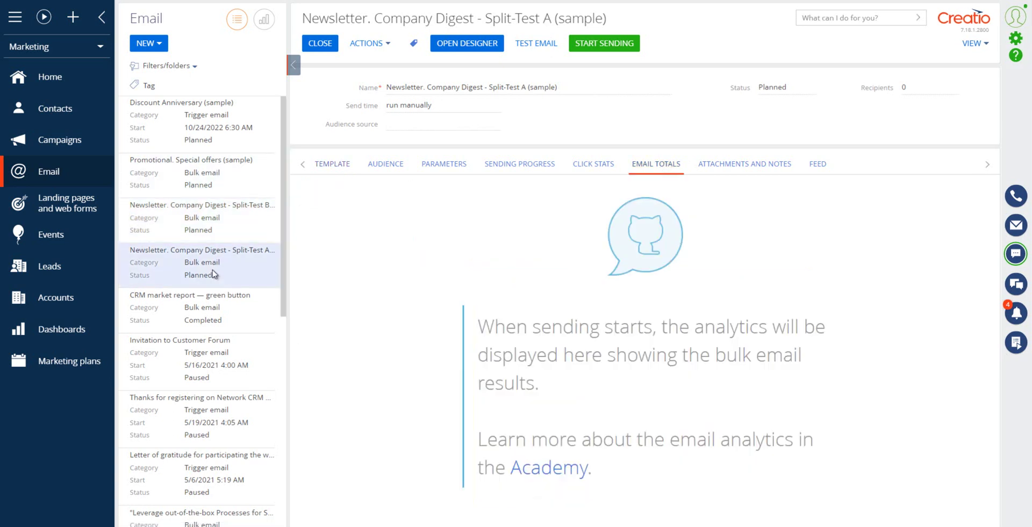
pyautogui.click(199, 305)
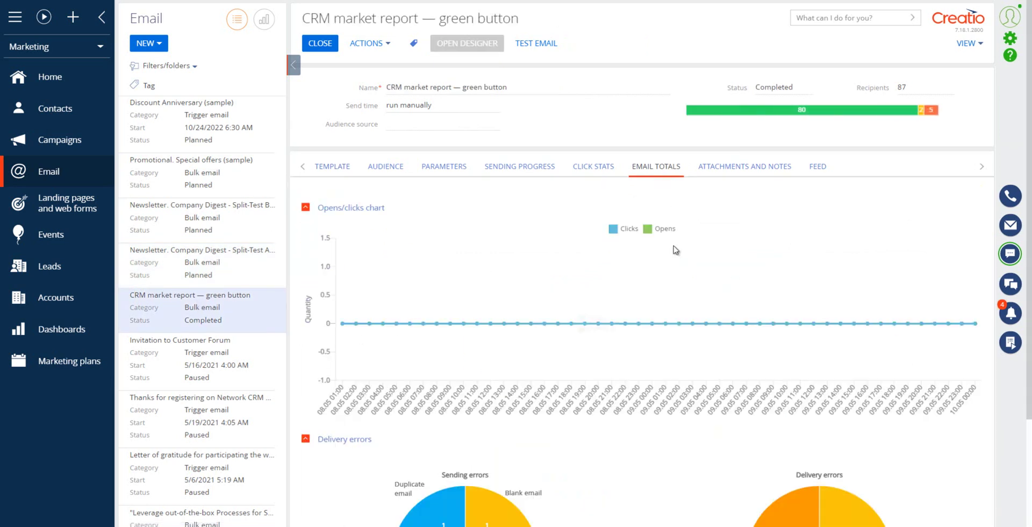
pyautogui.scroll(-2, 645, 308)
pyautogui.scroll(-2, 645, 308)
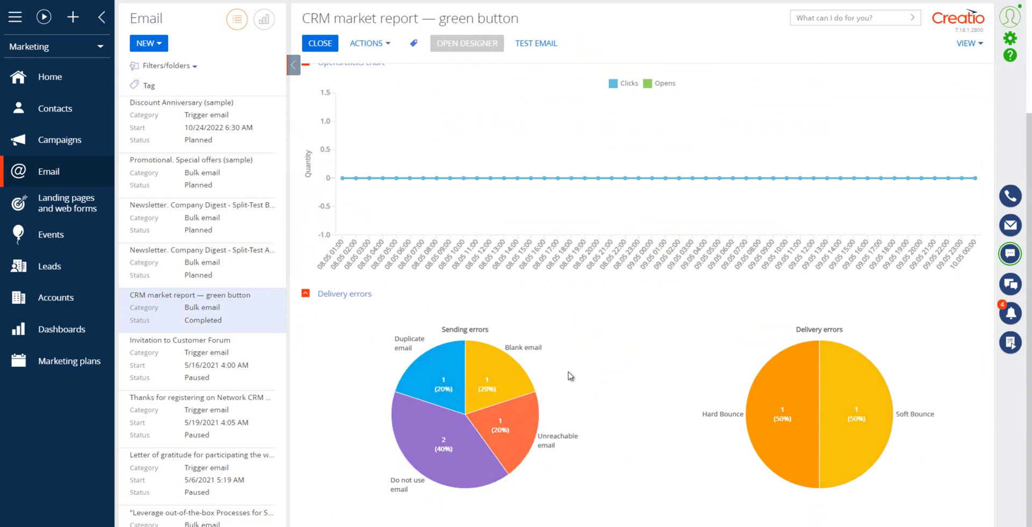
pyautogui.scroll(3, 571, 376)
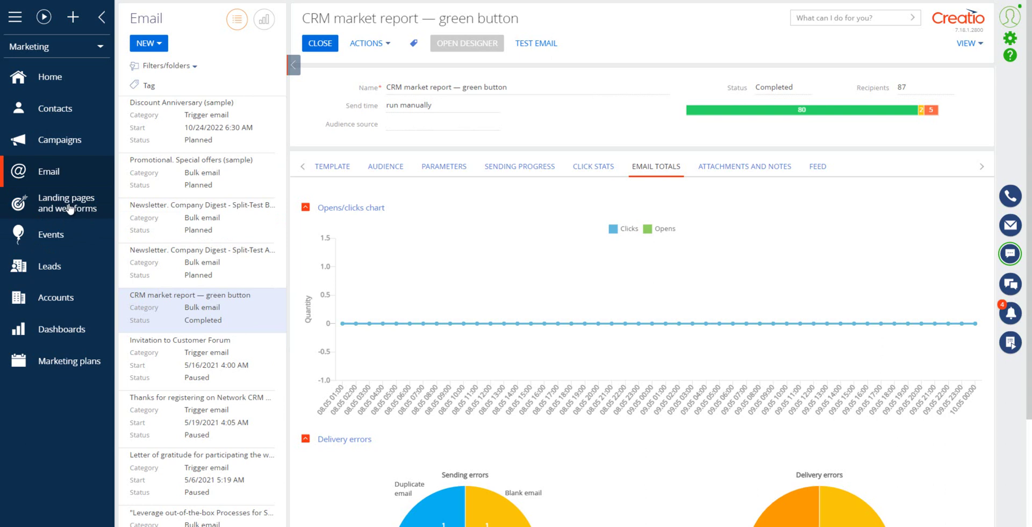
# - Show the Landing pages and web forms list and follow the 'Sales – demo version' website URL
pyautogui.click(70, 209)
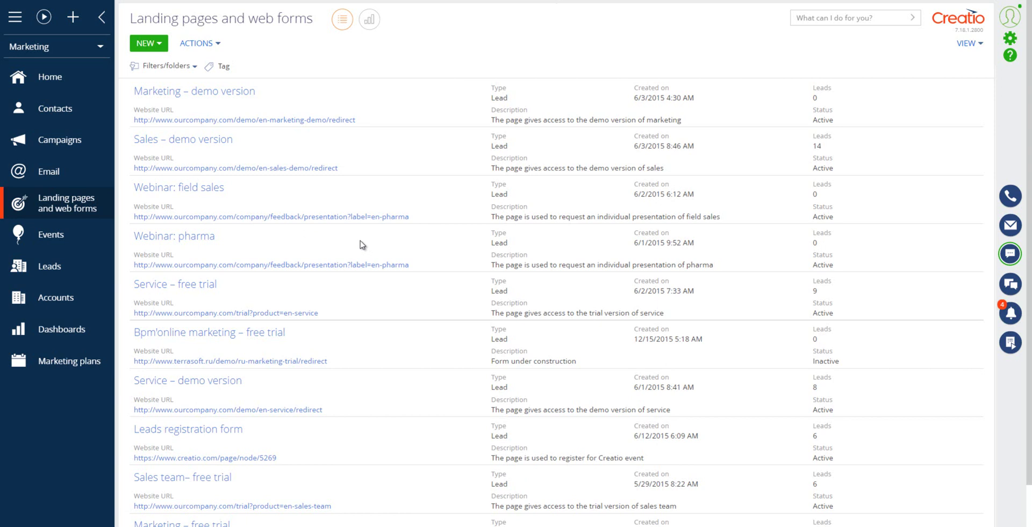
pyautogui.click(266, 176)
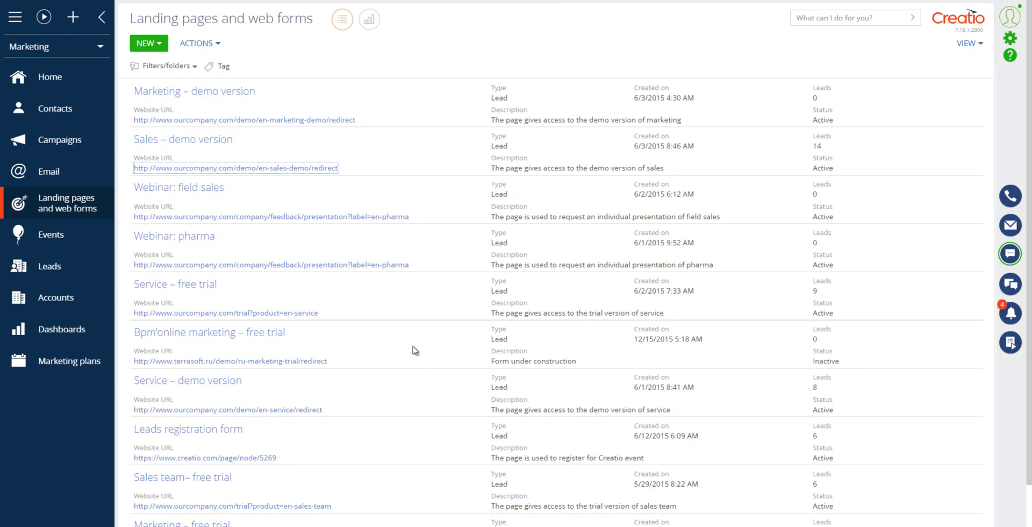
pyautogui.scroll(-1, 415, 350)
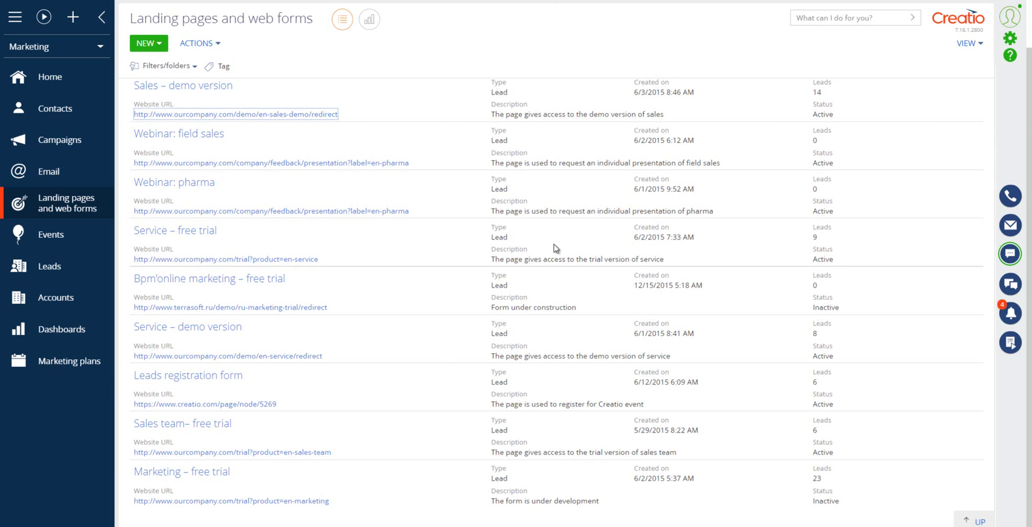
pyautogui.scroll(1, 570, 167)
pyautogui.scroll(1, 571, 167)
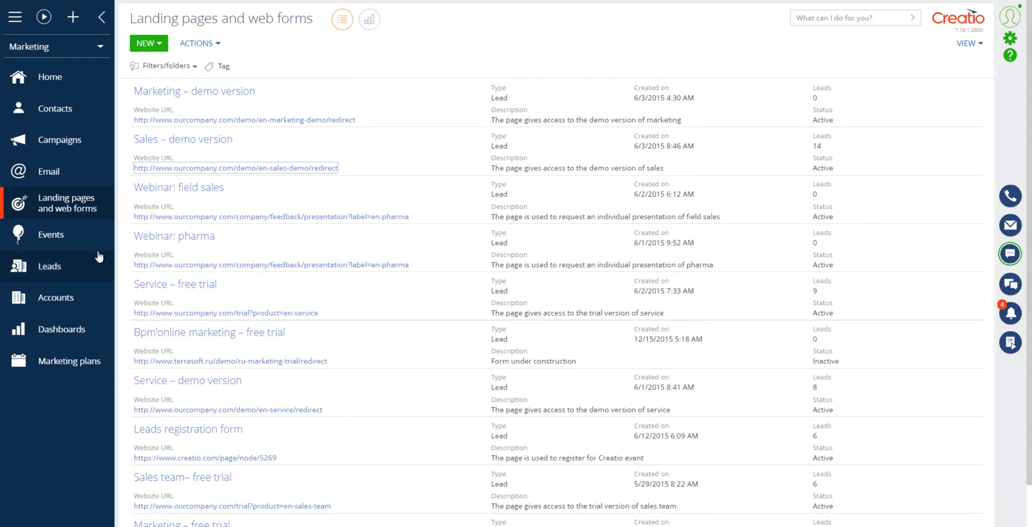
# - Show the Events list and open the 'Platform functionality webinar' event record
pyautogui.click(47, 237)
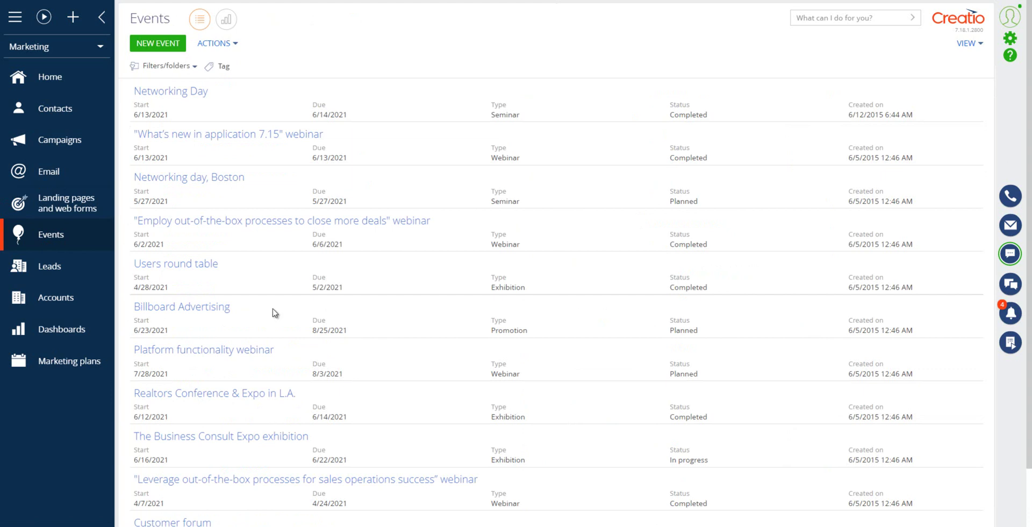
pyautogui.click(238, 352)
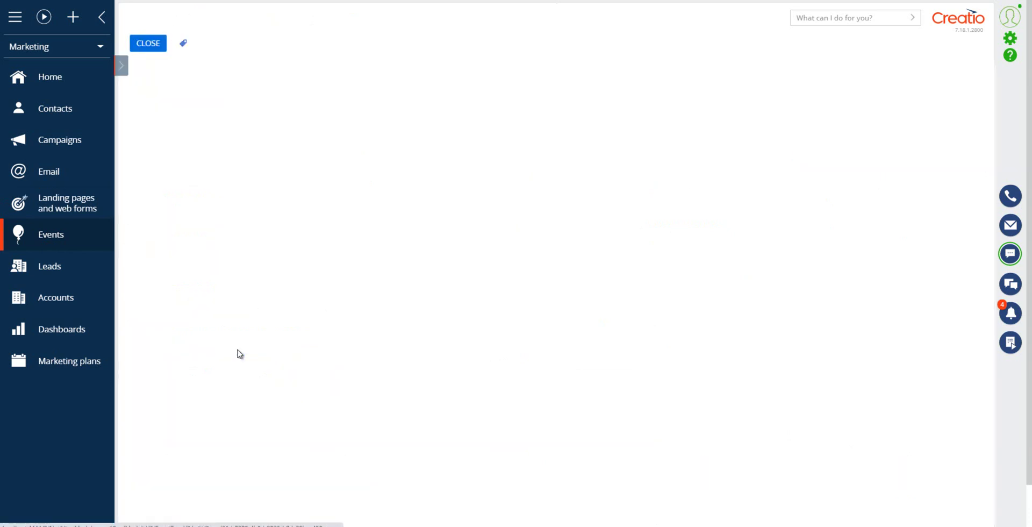